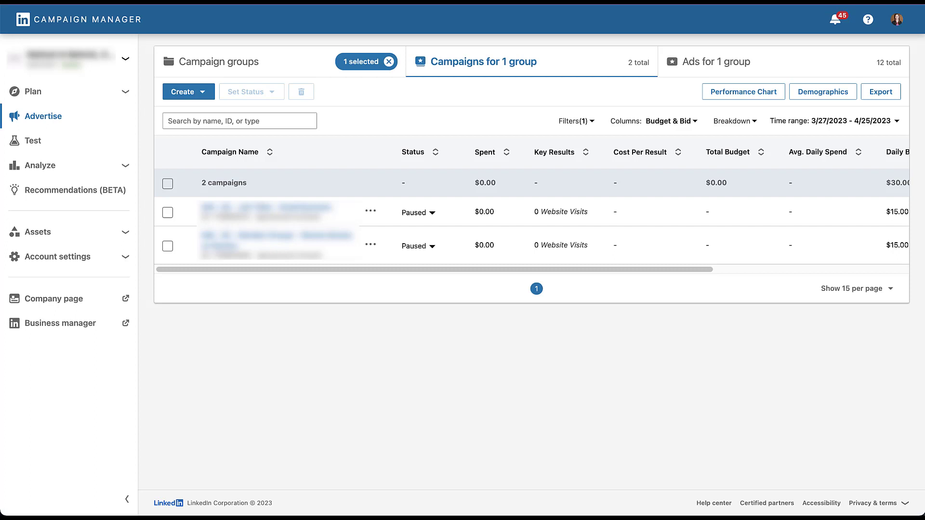
Step: Create a new A/B test from the account's Test section
click(51, 145)
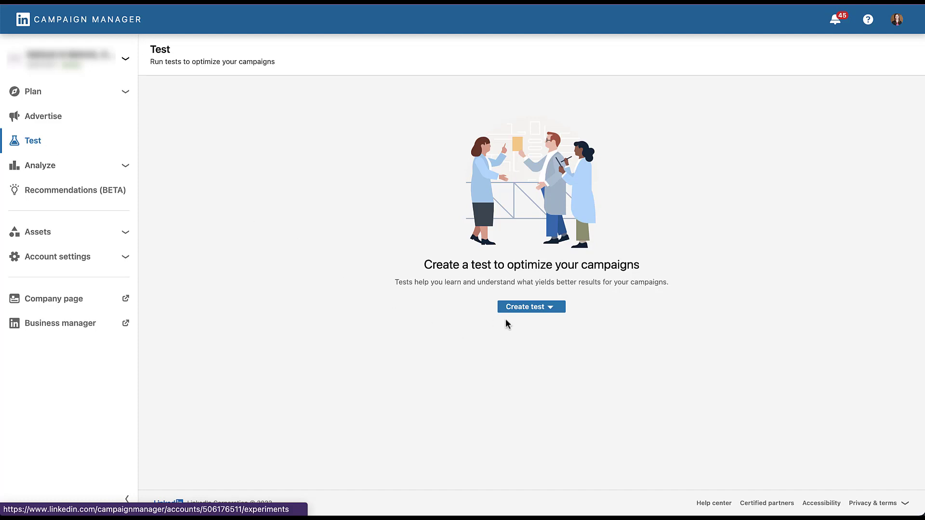
click(557, 316)
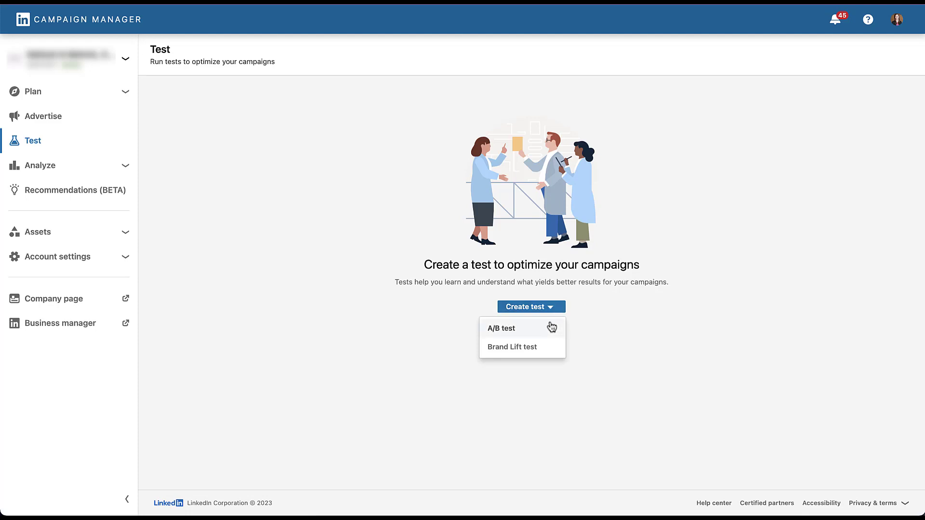
click(551, 330)
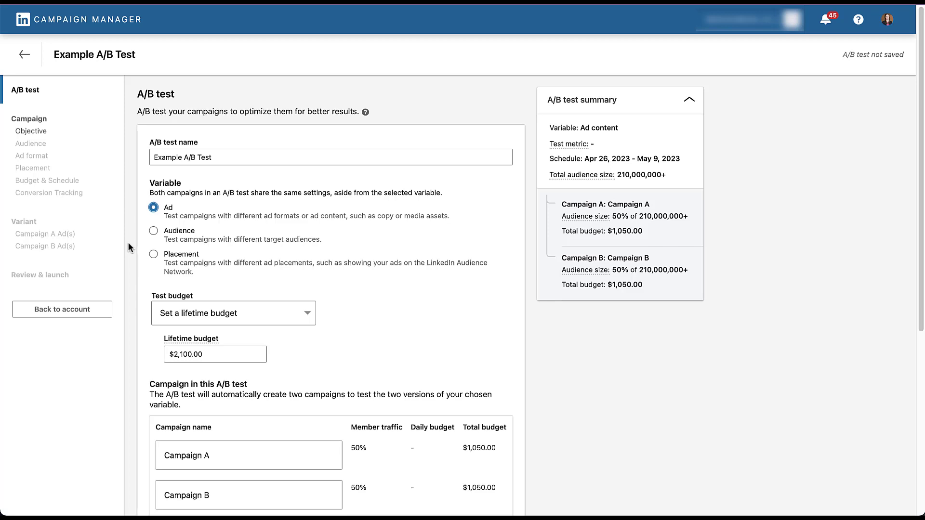
Step: Examine the available test budget types while keeping the lifetime budget option
scroll(128, 242, down, 2)
scroll(128, 243, down, 5)
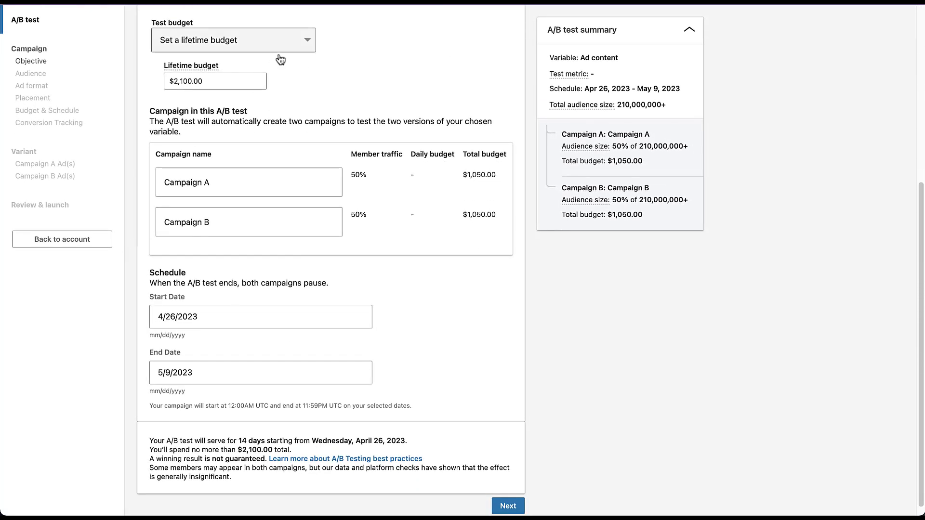
click(309, 46)
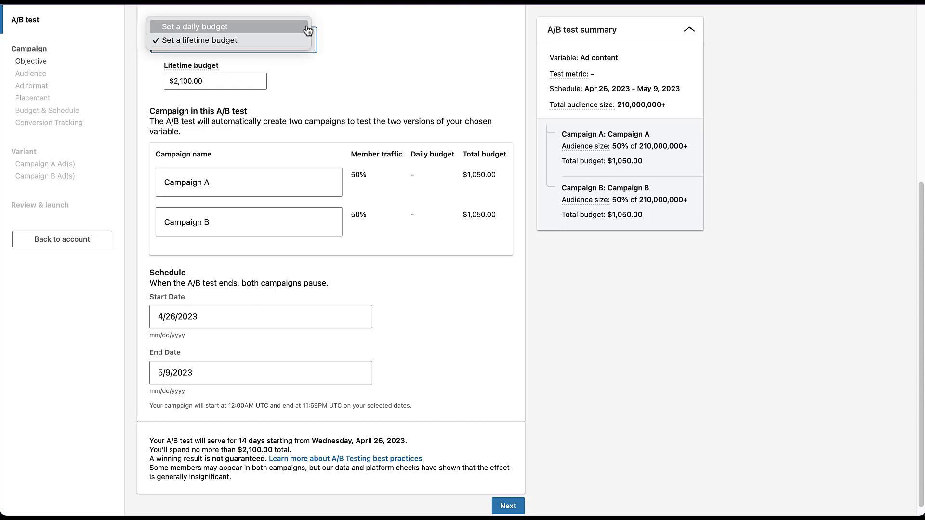
click(353, 54)
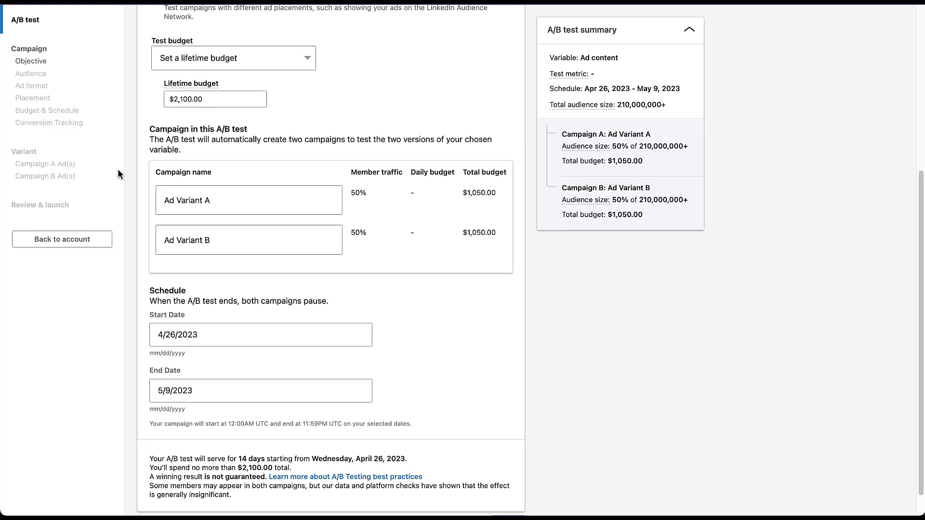
Step: Set the campaign objective to Website visits and keep Cost per click as the test metric
scroll(409, 342, down, 1)
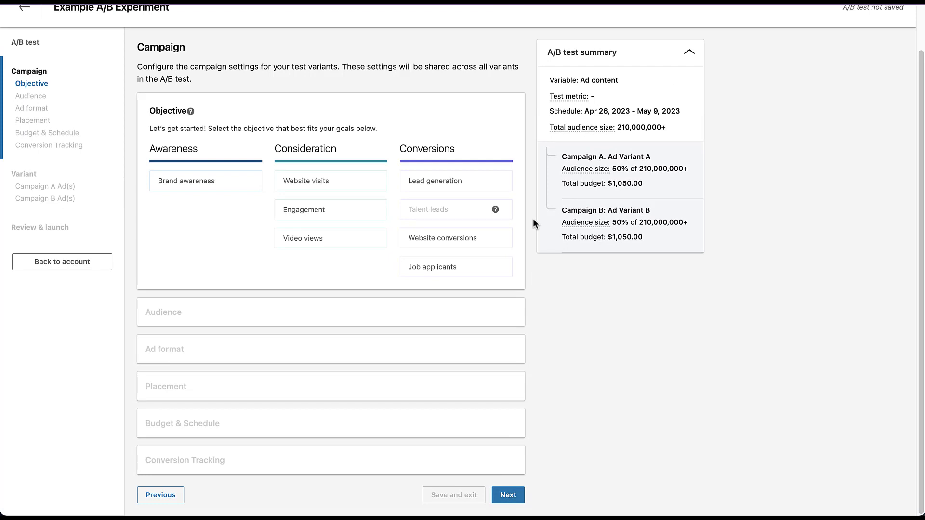
click(333, 181)
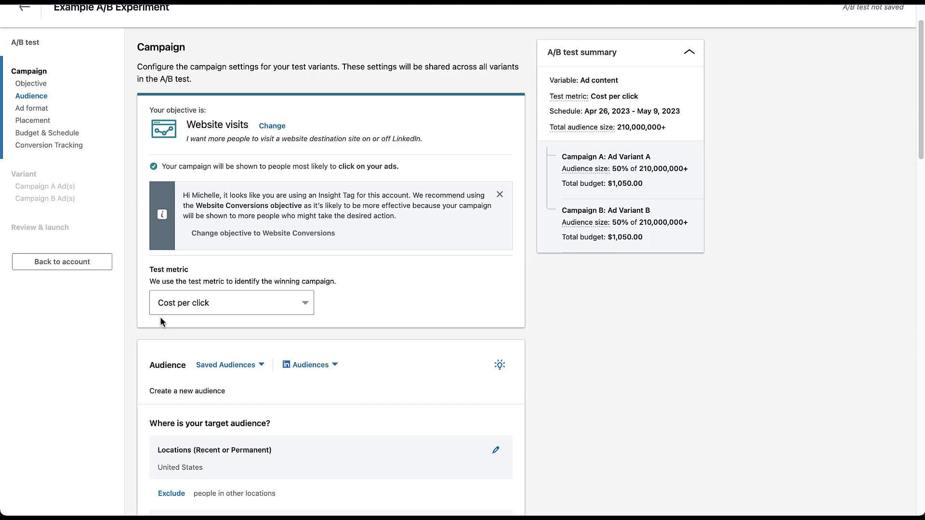
click(307, 307)
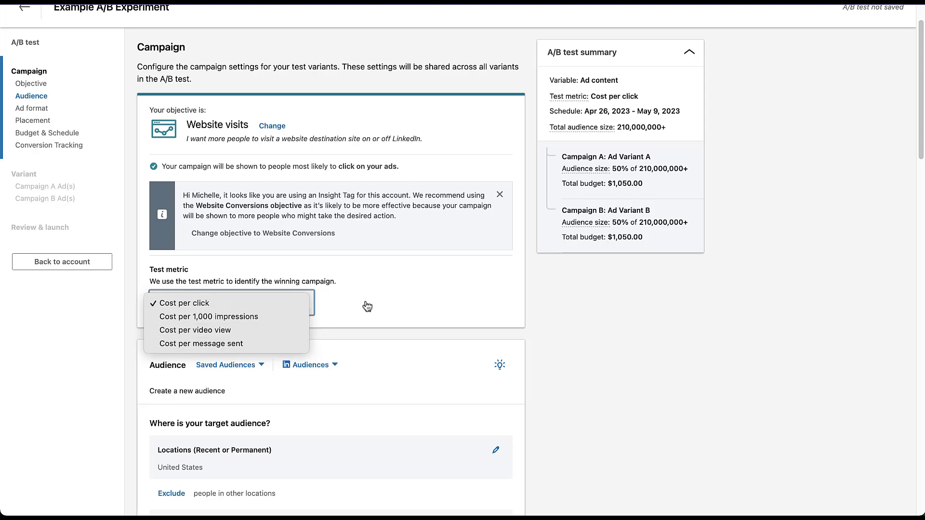
click(332, 305)
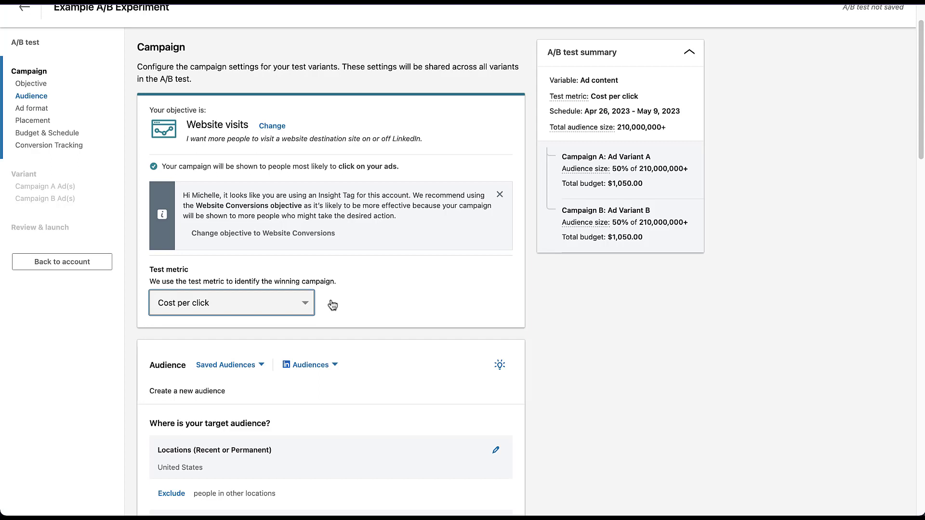
click(306, 303)
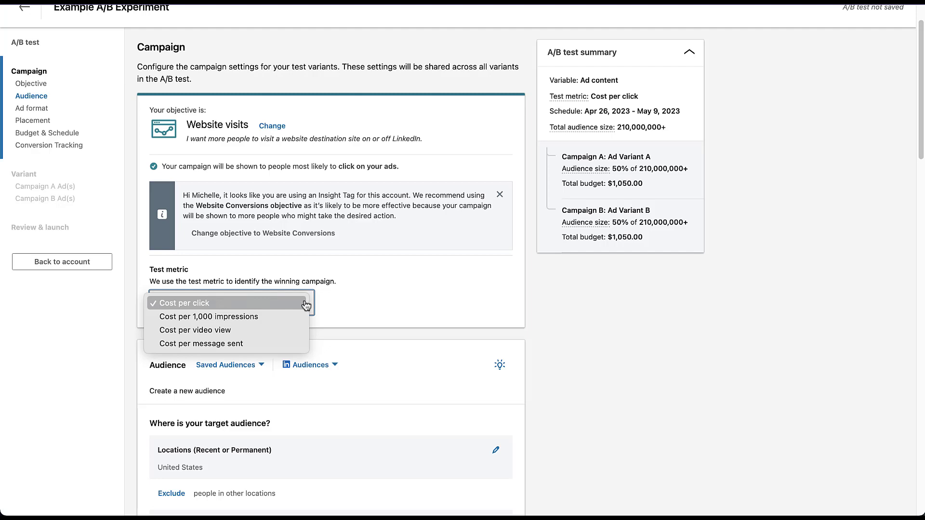
click(303, 303)
scroll(144, 306, up, 1)
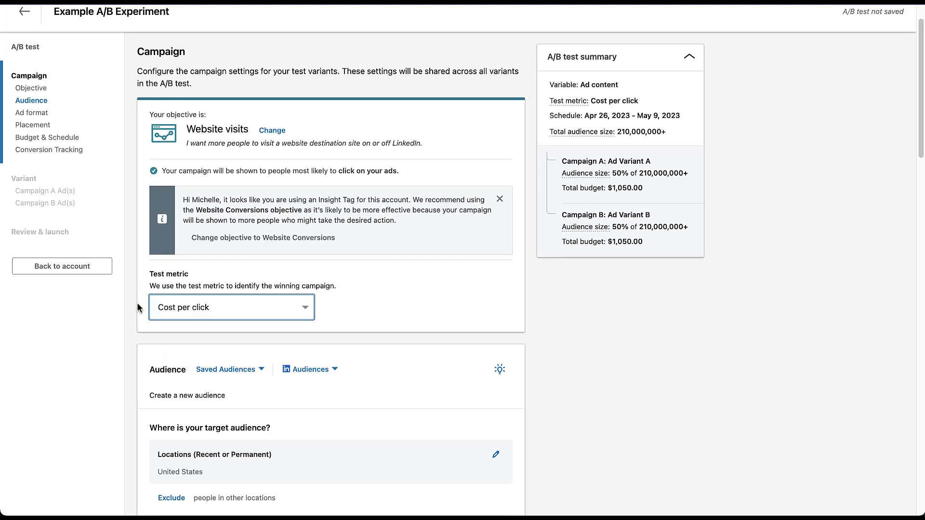
Step: Add Video ad as the second ad format to test alongside Single image ad
scroll(138, 304, down, 5)
scroll(137, 303, down, 4)
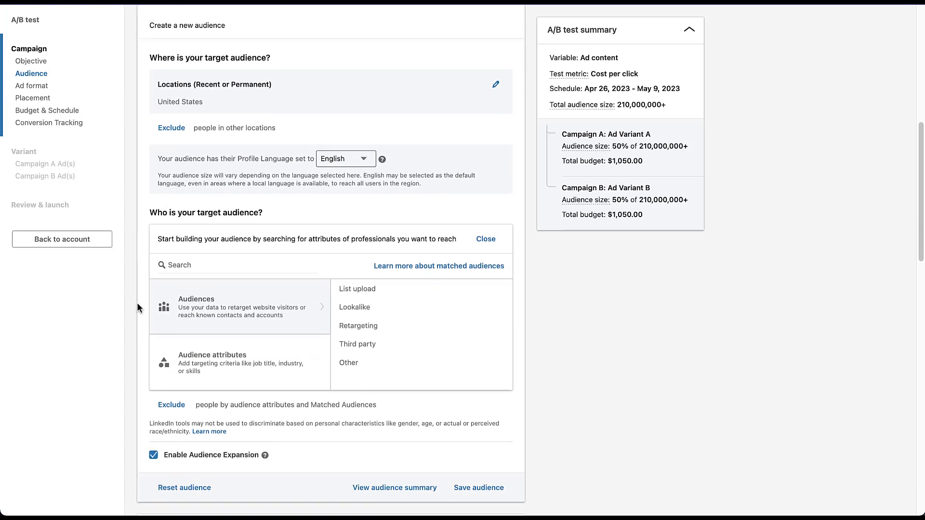
scroll(136, 308, down, 1)
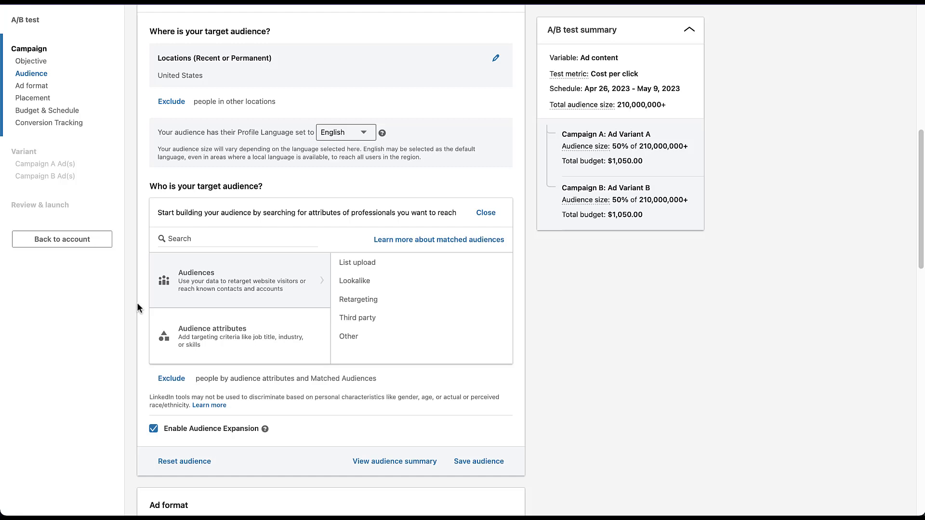
scroll(137, 303, down, 7)
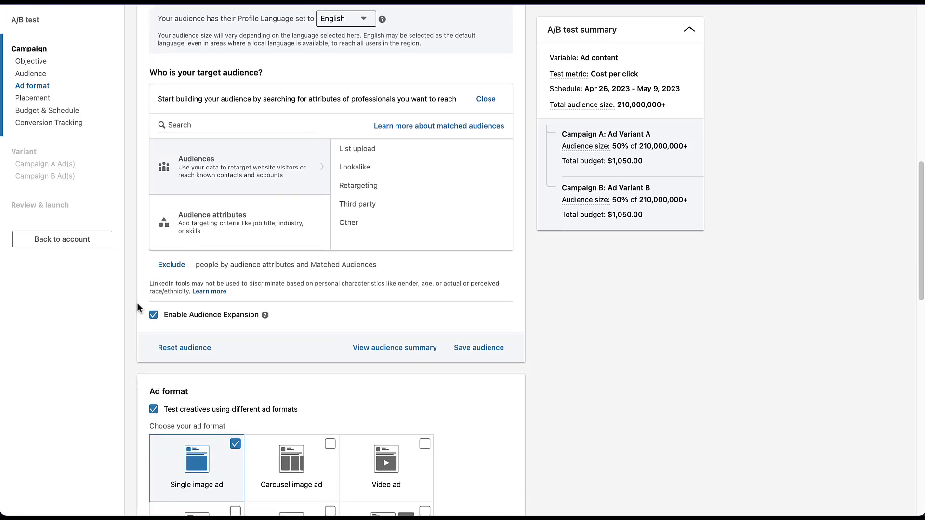
scroll(137, 307, down, 4)
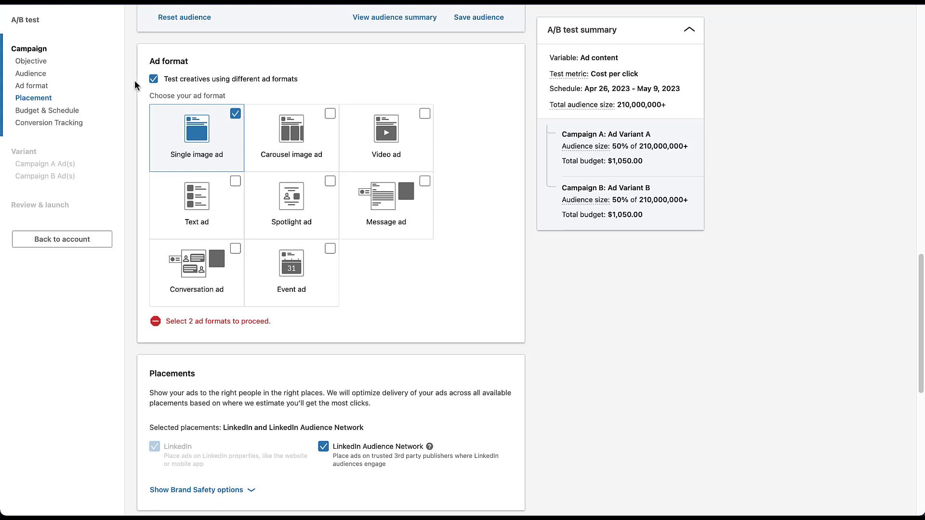
mouse_move(157, 148)
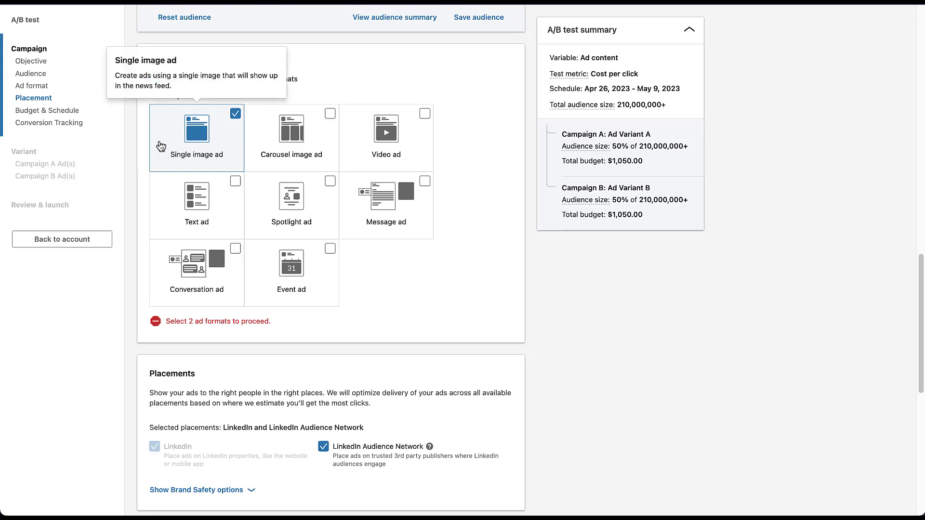
click(381, 154)
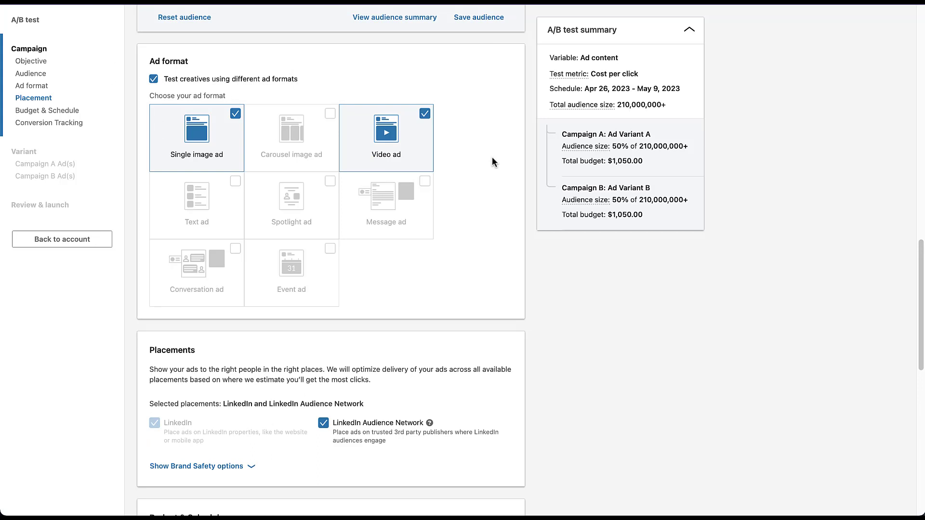
Step: Try a single-format test using Single image ad, and restore the different-format test with Single image ad and Video ad
click(152, 78)
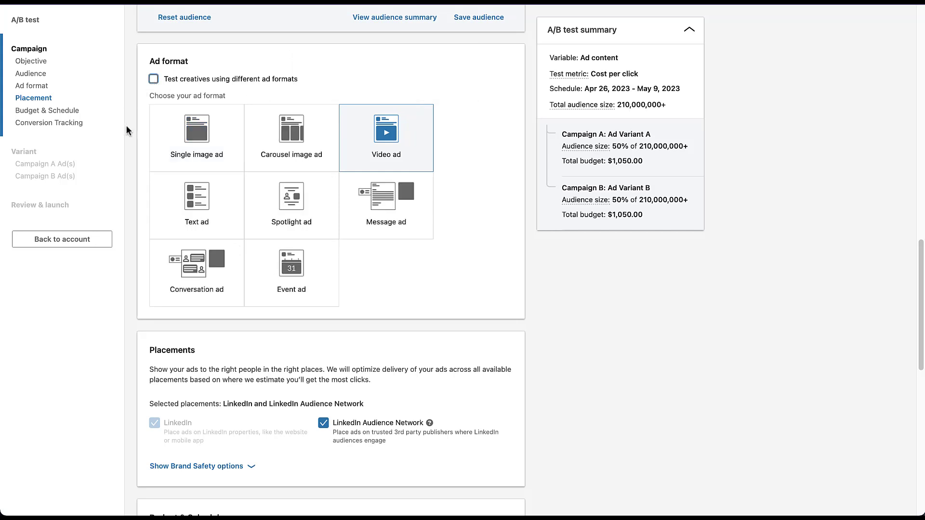
click(152, 153)
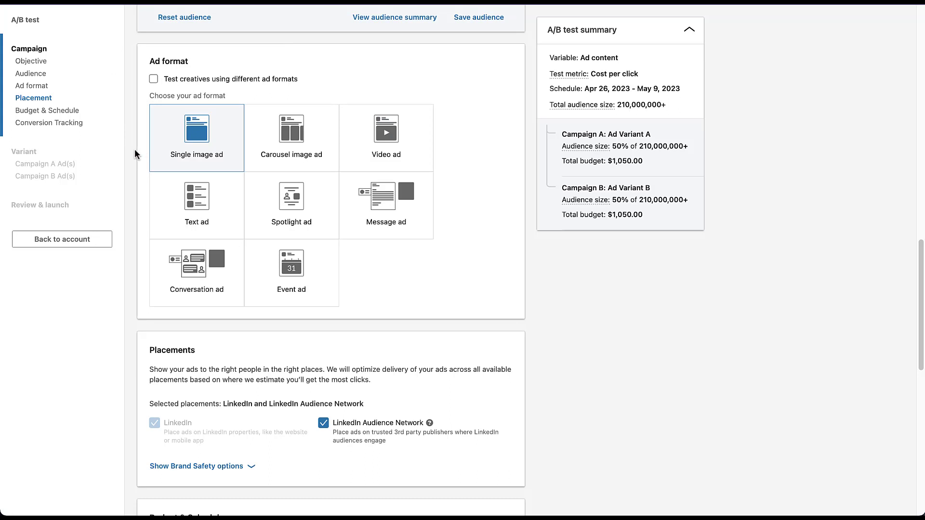
click(153, 82)
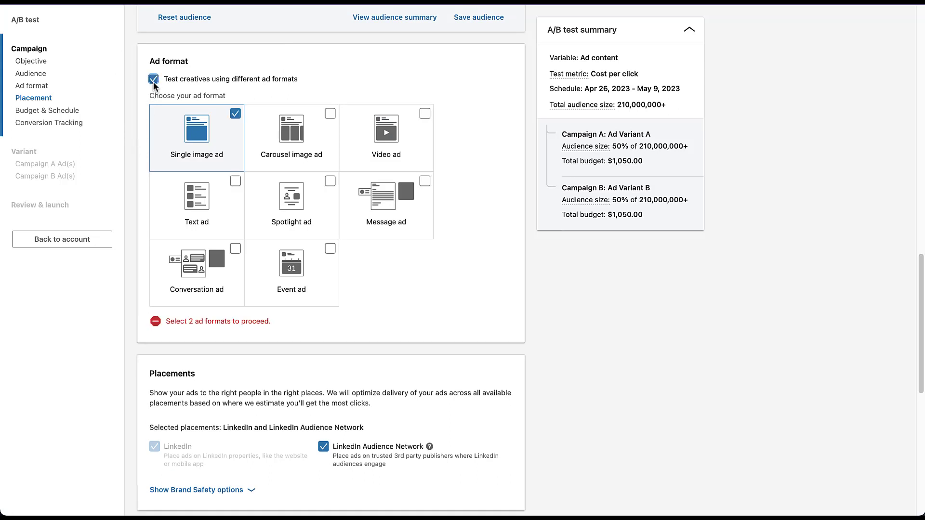
click(353, 164)
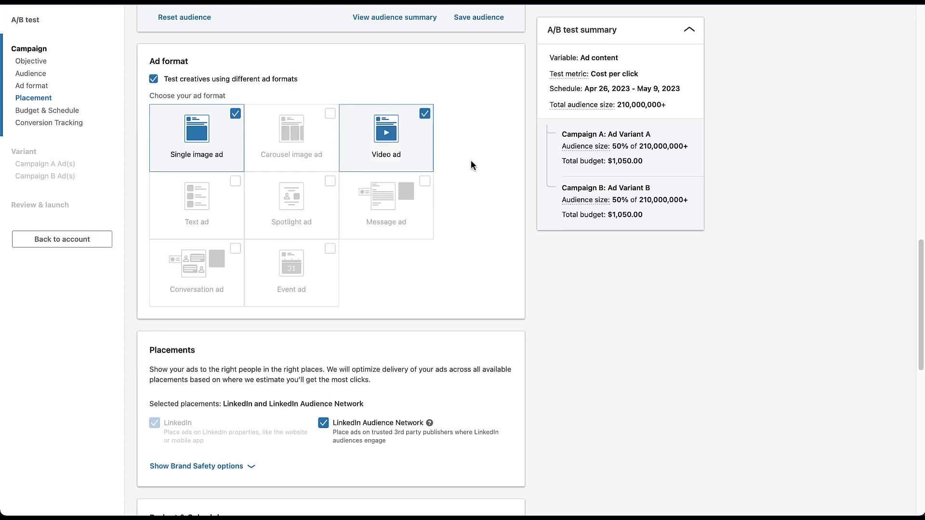
Step: Keep the default placement, bidding and conversion tracking settings and proceed to the test variant setup
scroll(470, 165, down, 5)
scroll(471, 163, down, 5)
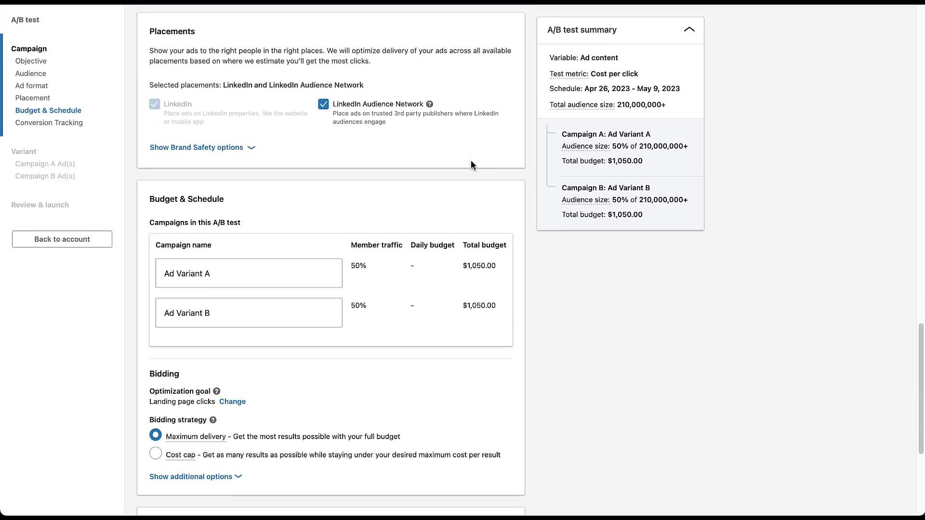
scroll(471, 160, down, 2)
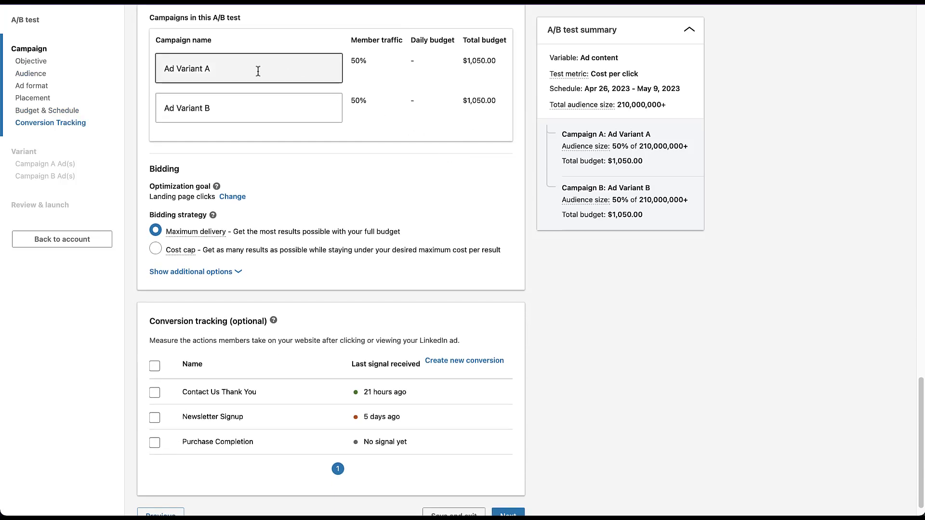
scroll(370, 172, down, 1)
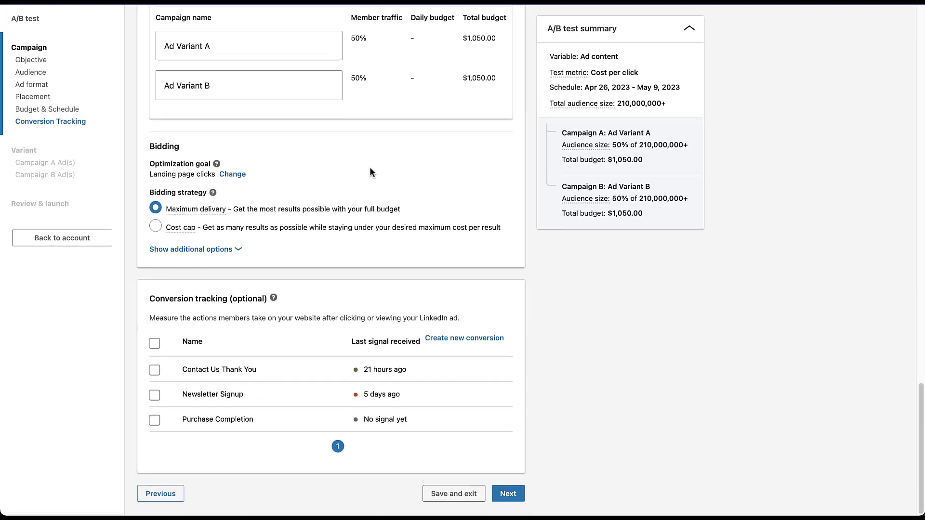
click(506, 495)
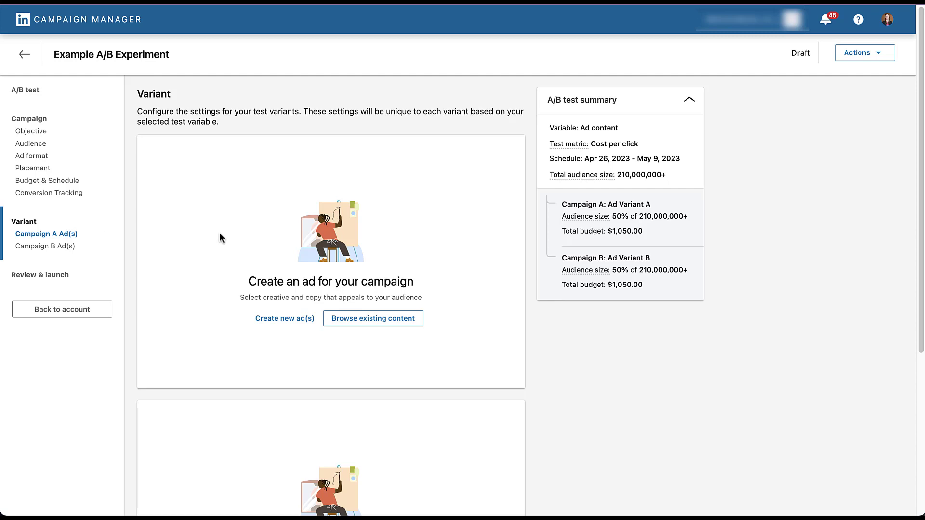
Step: Examine the new image ad form for a test variant and return to the variant setup
scroll(219, 234, down, 5)
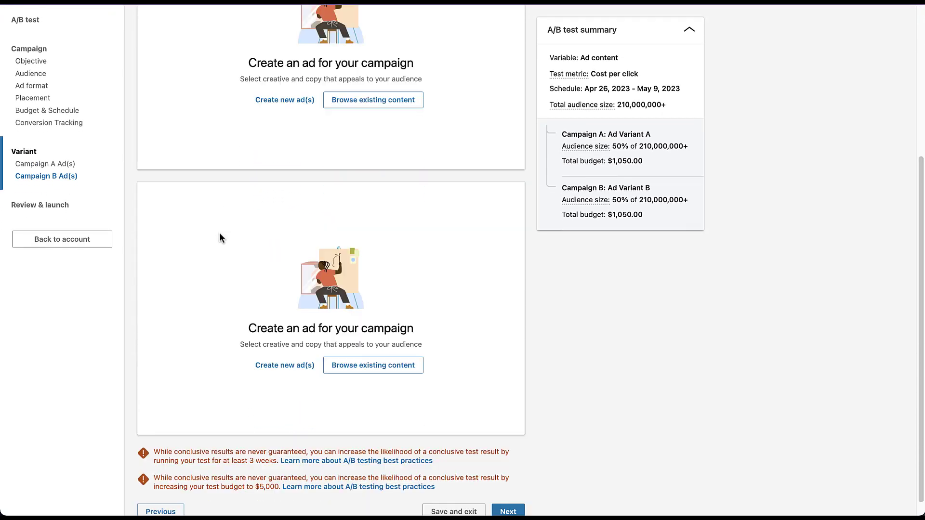
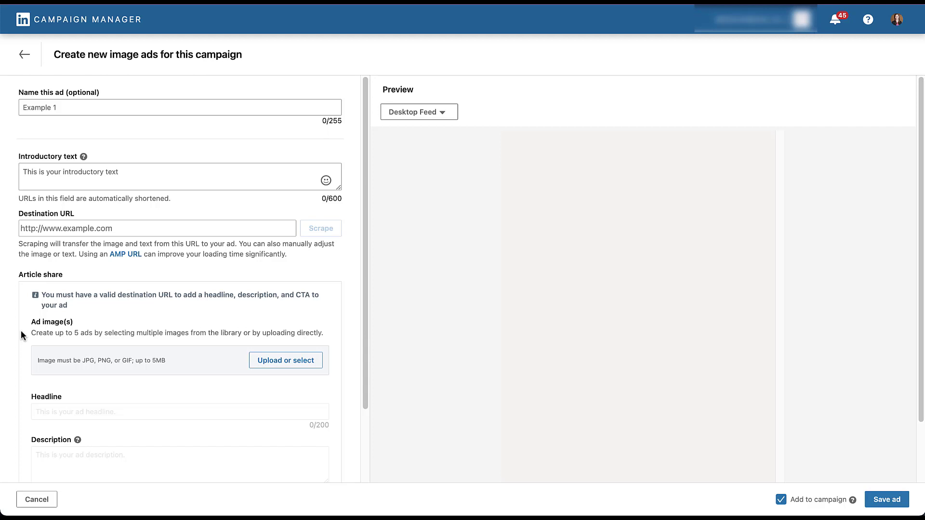
click(25, 54)
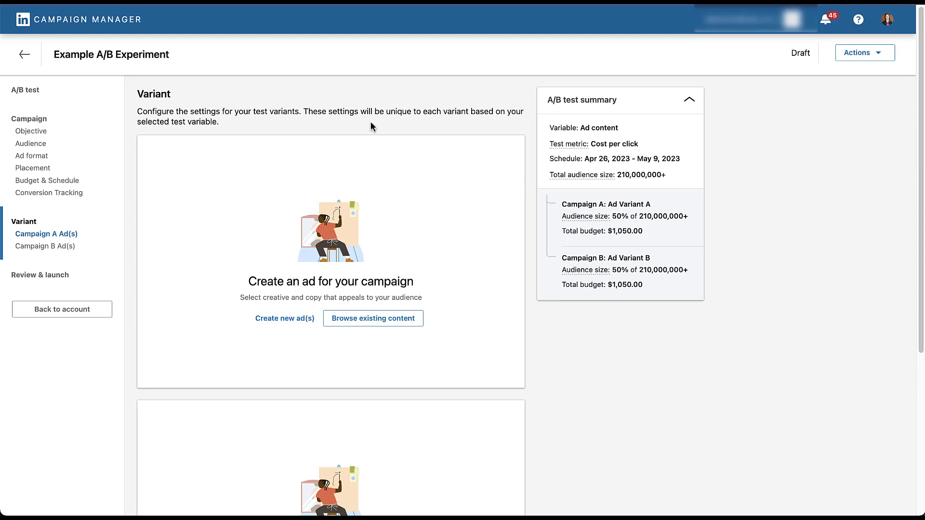
Step: Go back to the A/B test settings, confirm erasing them, and change the test variable to Audience
click(28, 91)
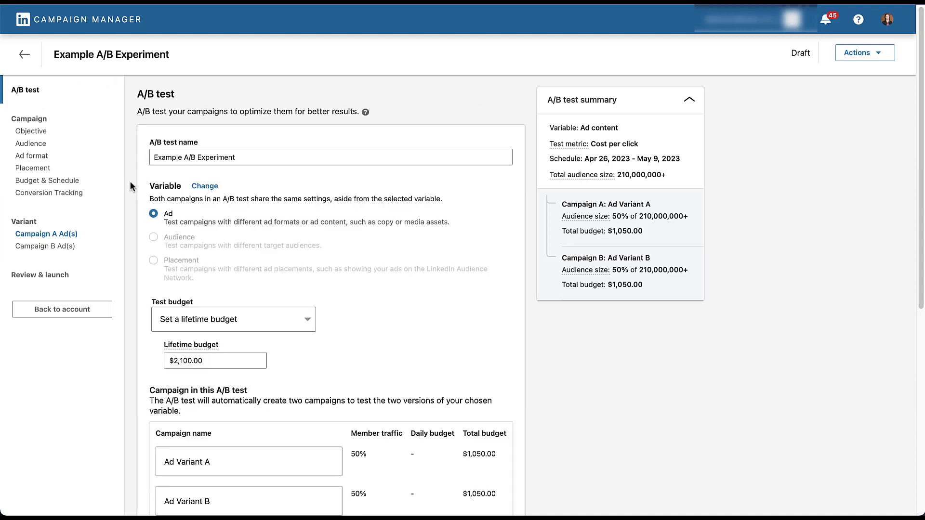
click(209, 191)
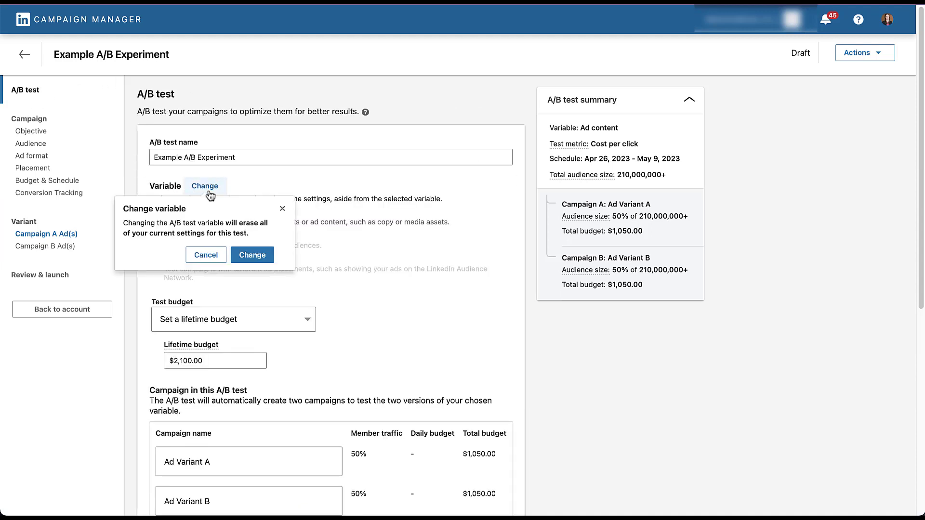
click(252, 264)
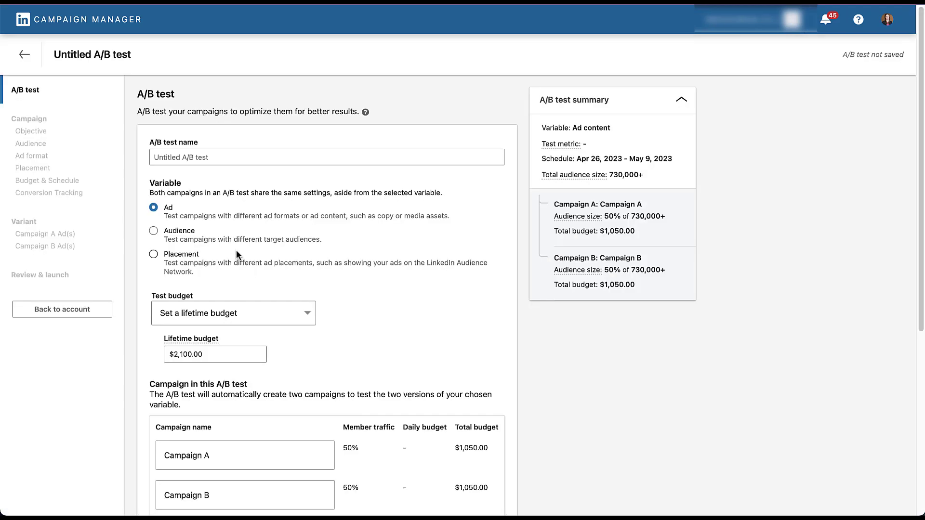
click(182, 234)
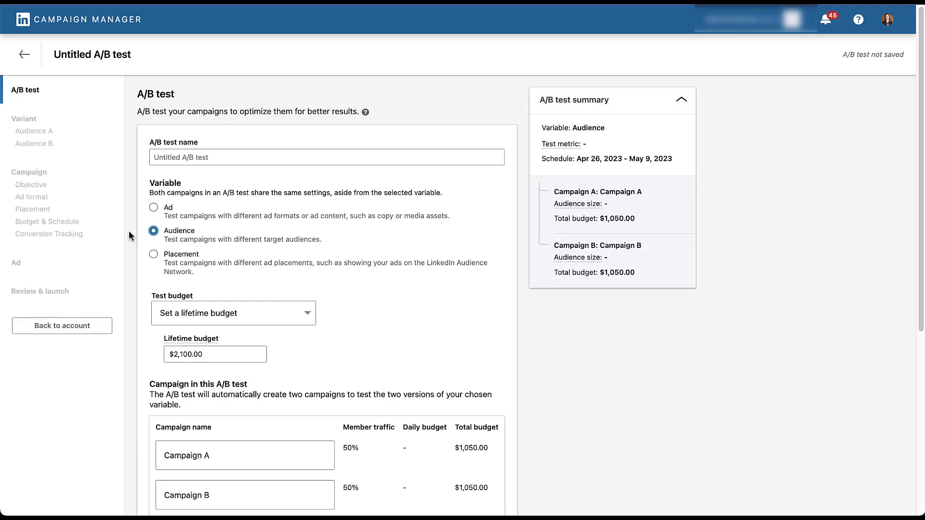
scroll(129, 231, down, 4)
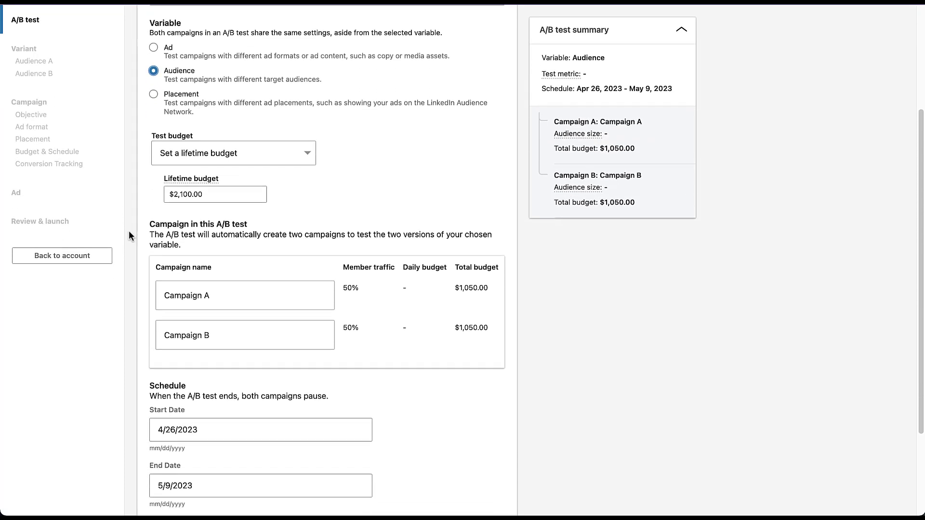
scroll(128, 233, down, 2)
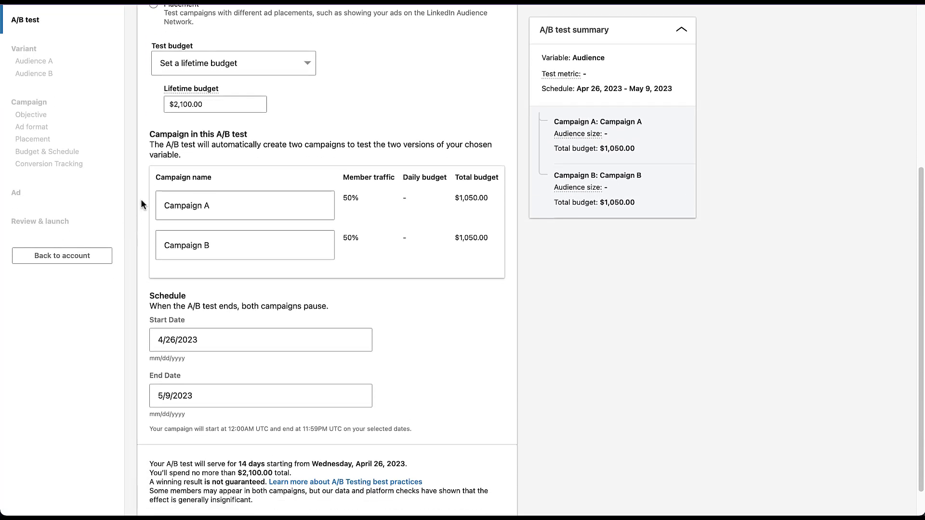
Step: Proceed to the variant setup, open the Audience A form and examine its location and audience targeting options
scroll(136, 221, down, 1)
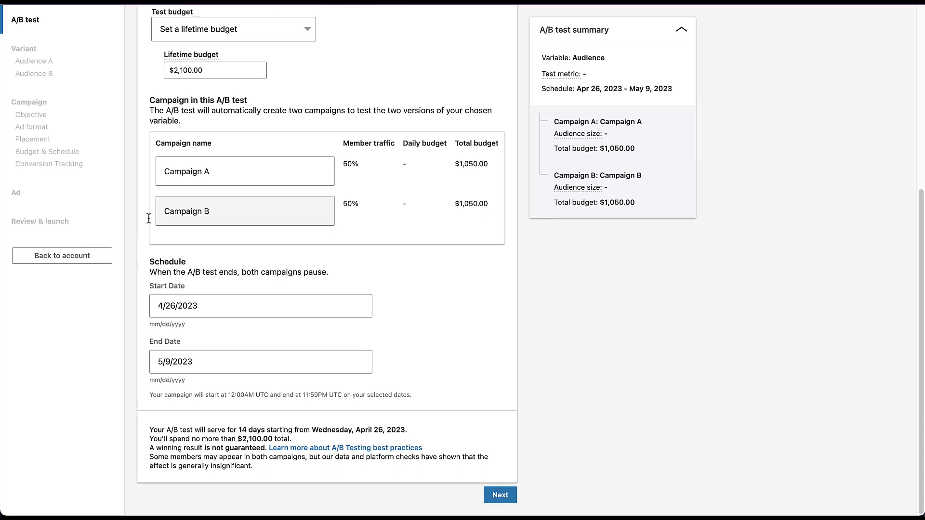
click(496, 494)
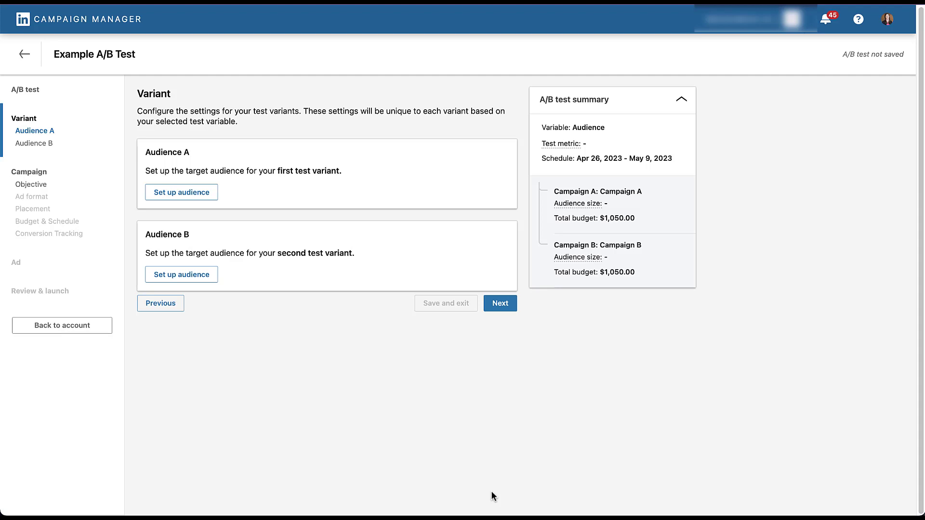
click(209, 192)
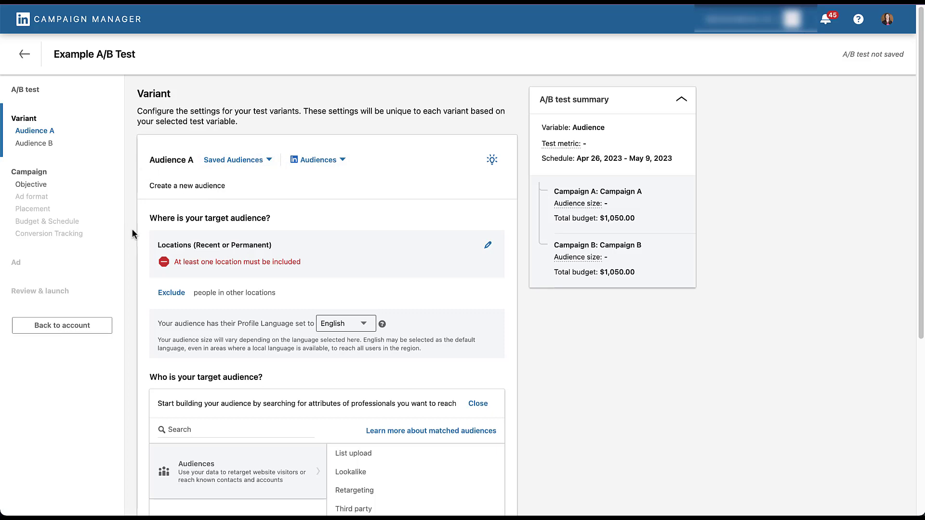
scroll(132, 244, down, 5)
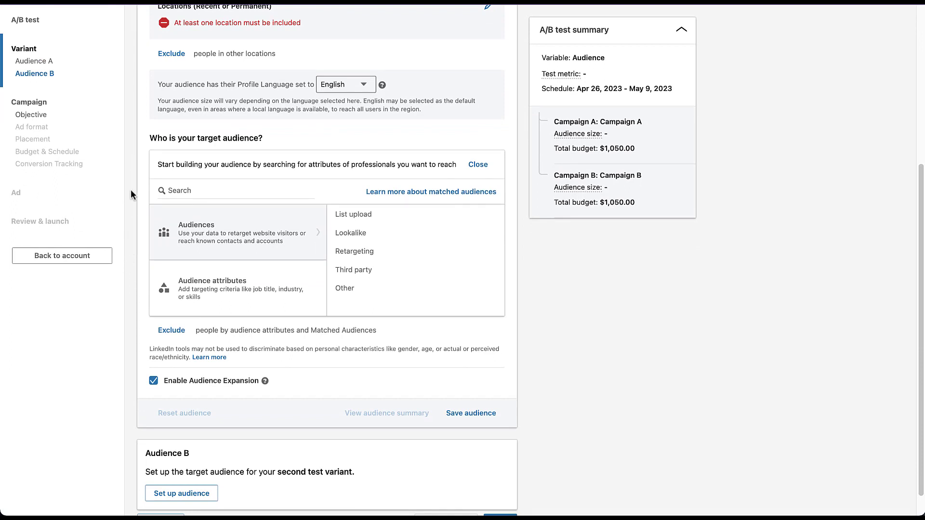
scroll(130, 191, down, 1)
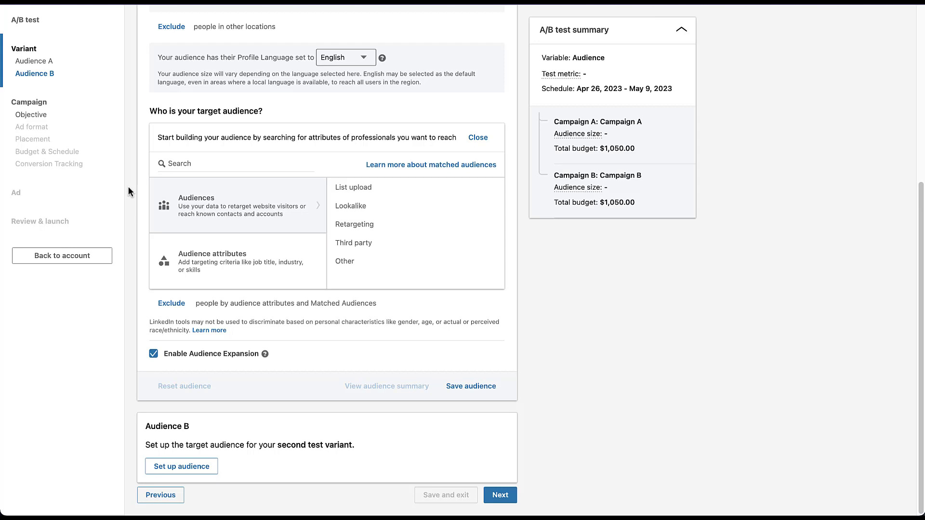
scroll(129, 186, up, 6)
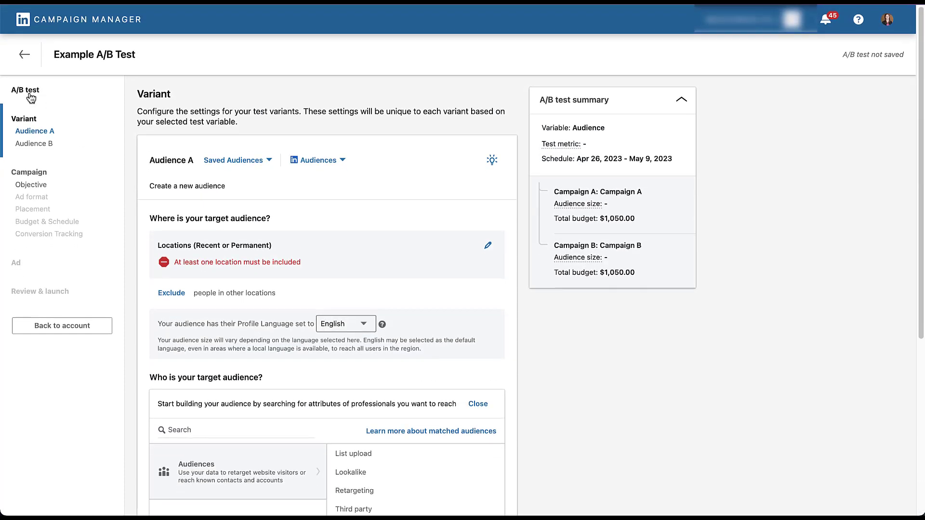
Step: Return to the A/B test settings, change the test variable to Placement, and proceed to the campaign settings
click(27, 90)
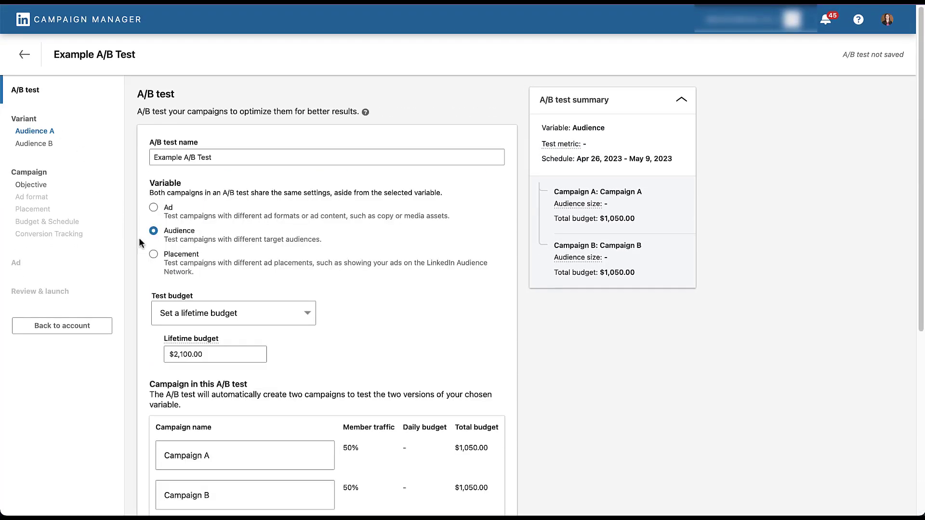
click(181, 256)
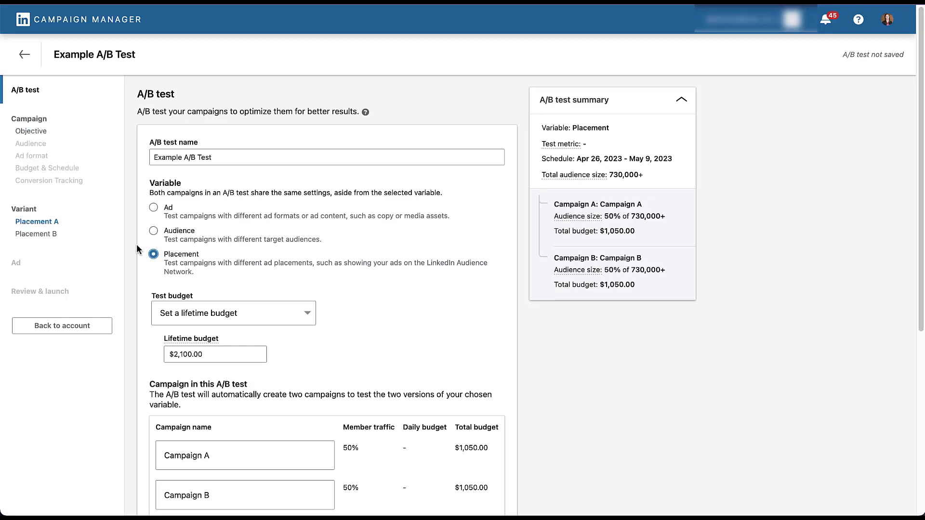
scroll(132, 241, down, 4)
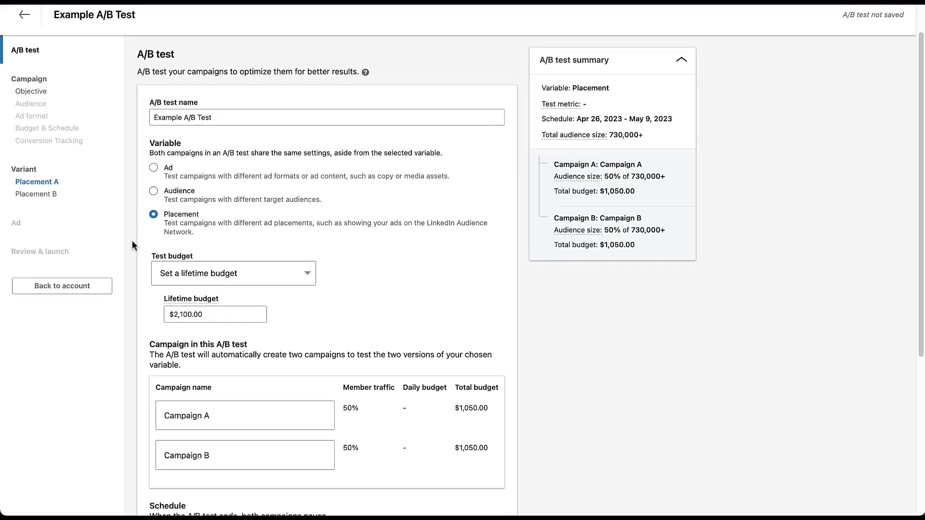
scroll(132, 241, down, 2)
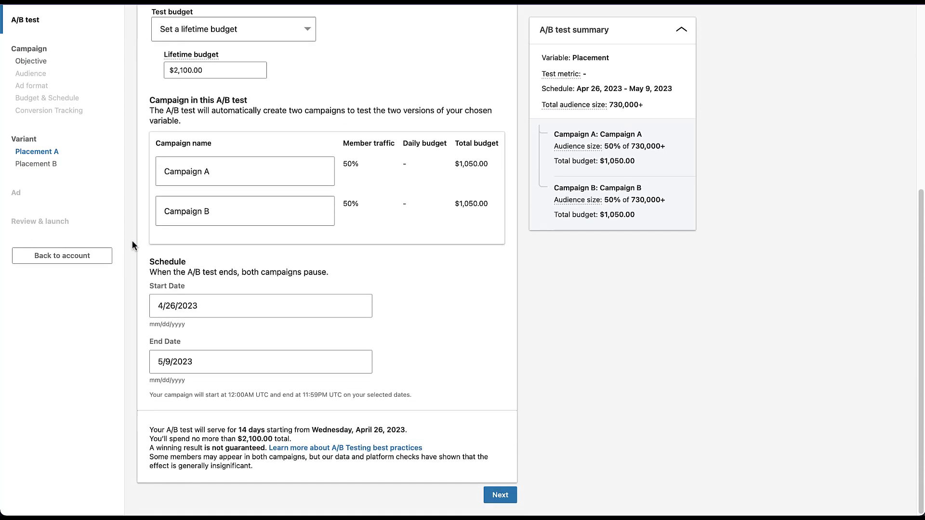
click(505, 495)
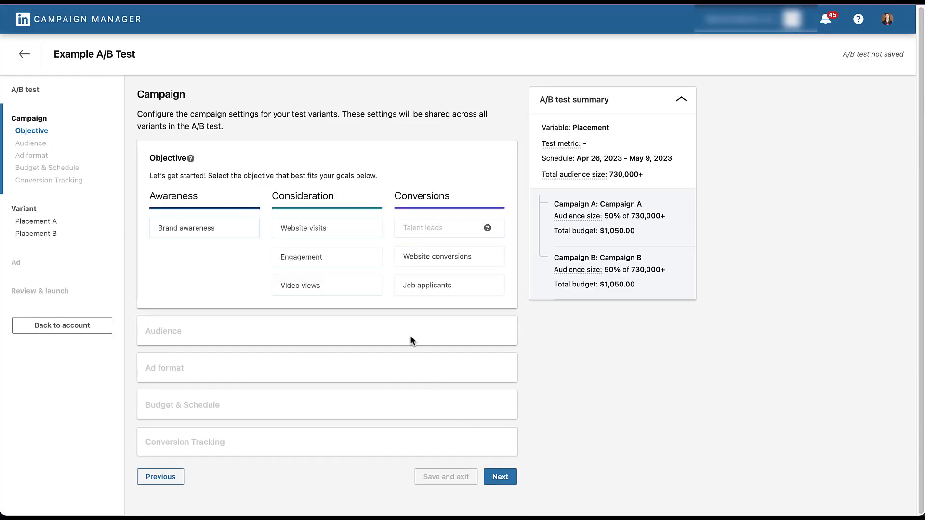
Step: Choose the Website visits objective, keep the remaining campaign settings at their defaults, and proceed to the placement variants
click(308, 227)
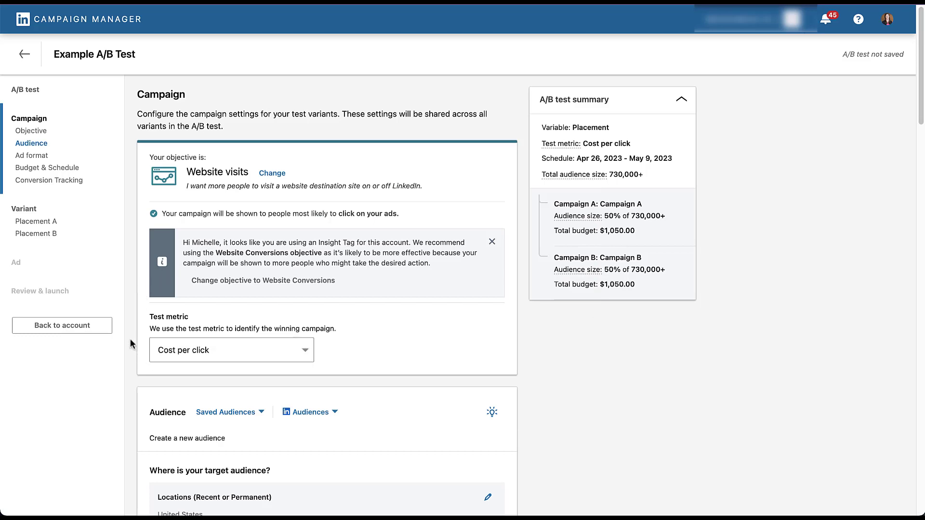
scroll(128, 339, down, 10)
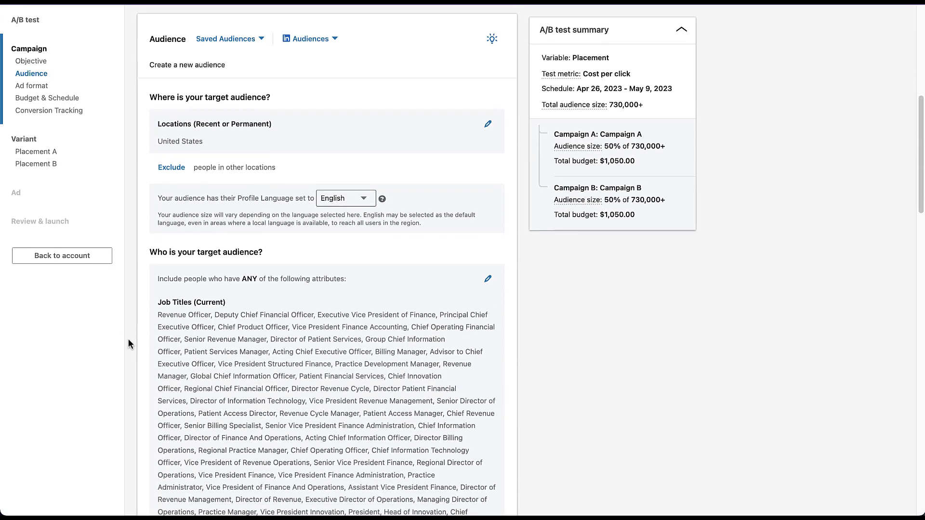
scroll(128, 339, down, 7)
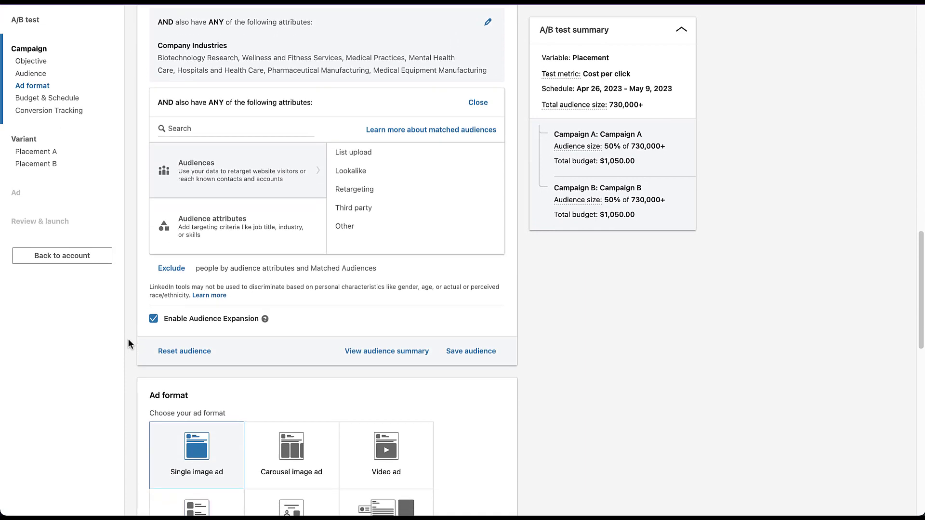
scroll(128, 344, down, 5)
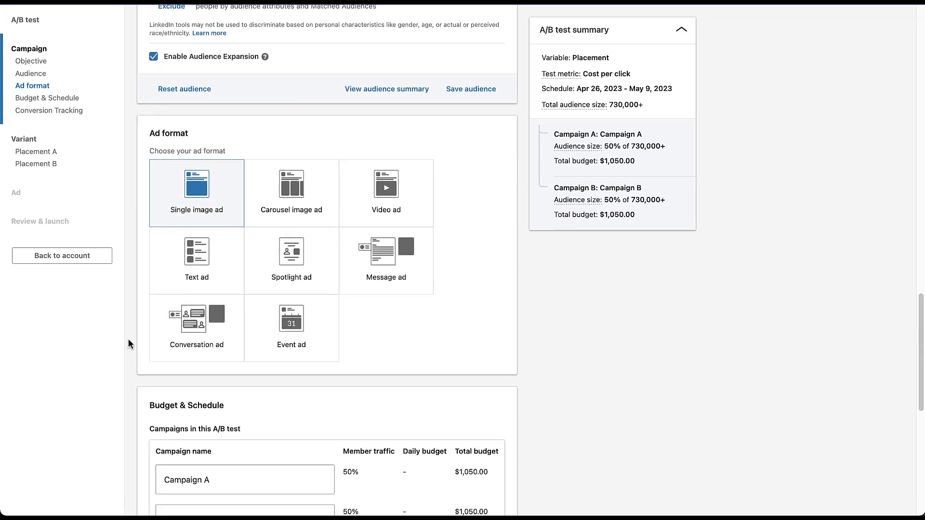
scroll(128, 338, down, 8)
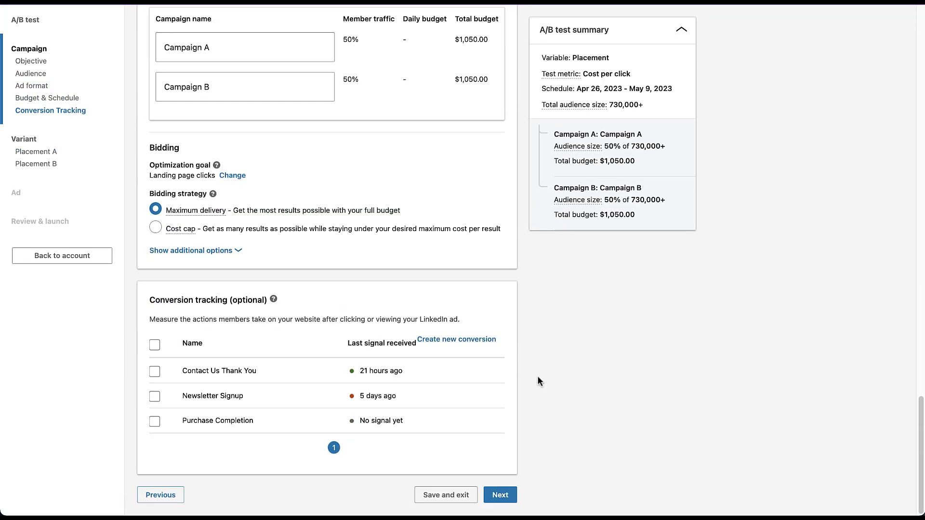
click(501, 496)
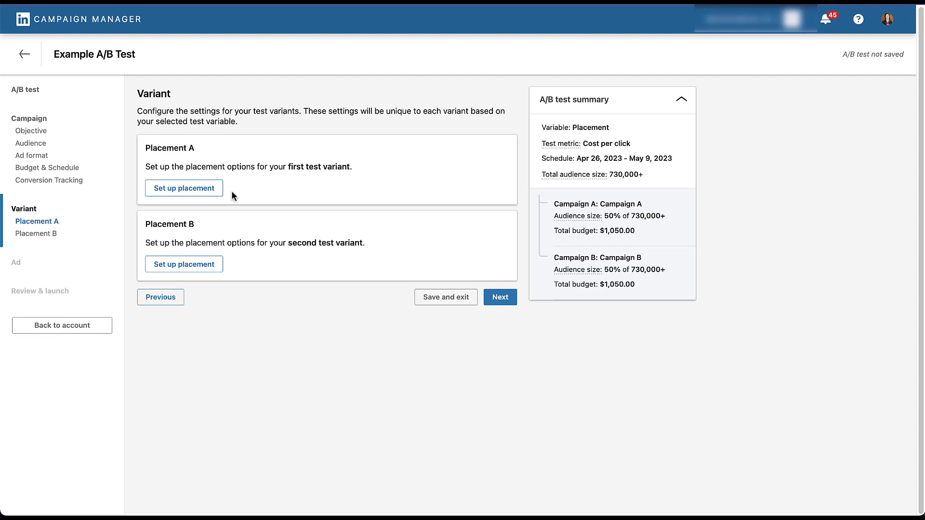
Step: Set up Placement A for LinkedIn only and Placement B for LinkedIn and LinkedIn Audience Network
click(207, 189)
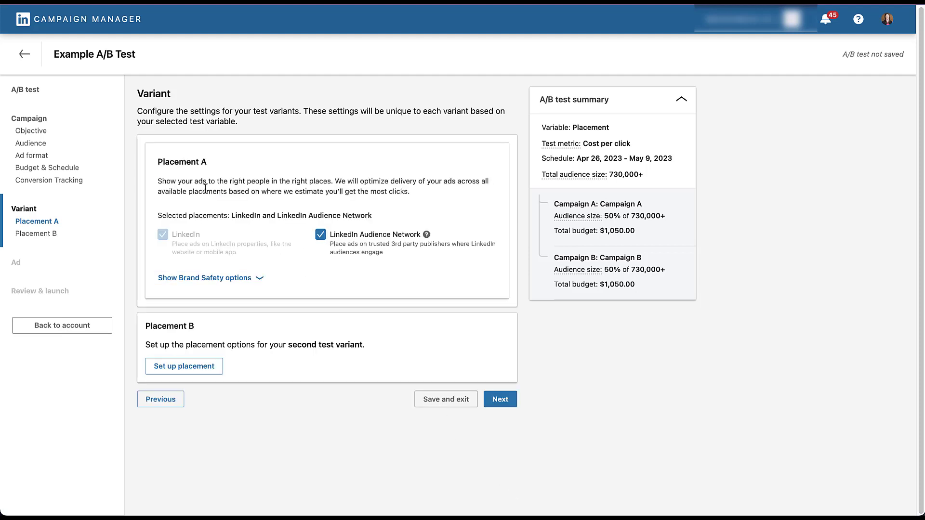
click(319, 236)
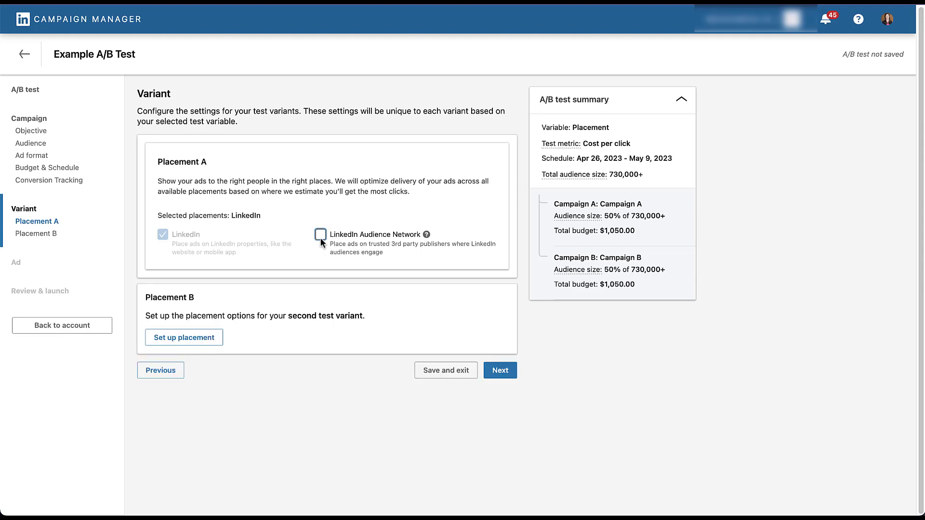
click(217, 341)
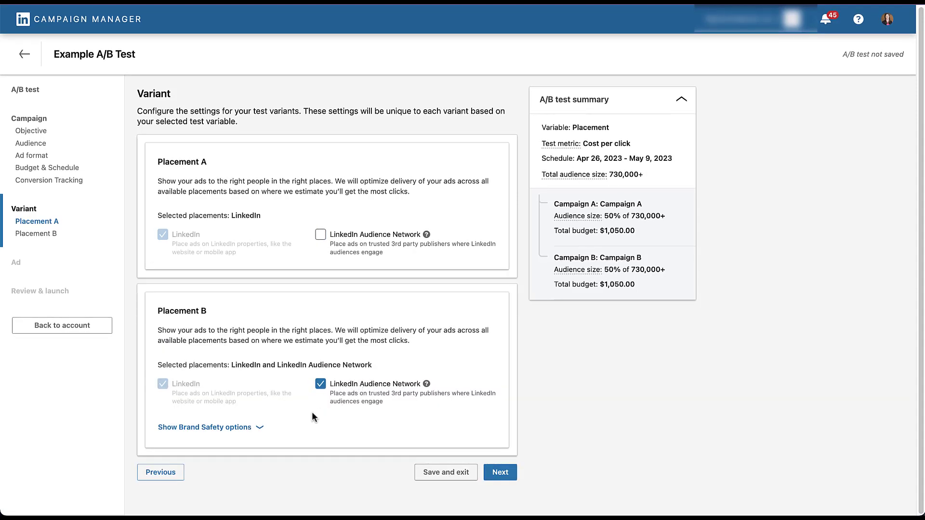
Step: Enable LinkedIn Audience Network for Placement A and show the Brand Safety options for both placement variants
click(260, 429)
scroll(305, 382, down, 1)
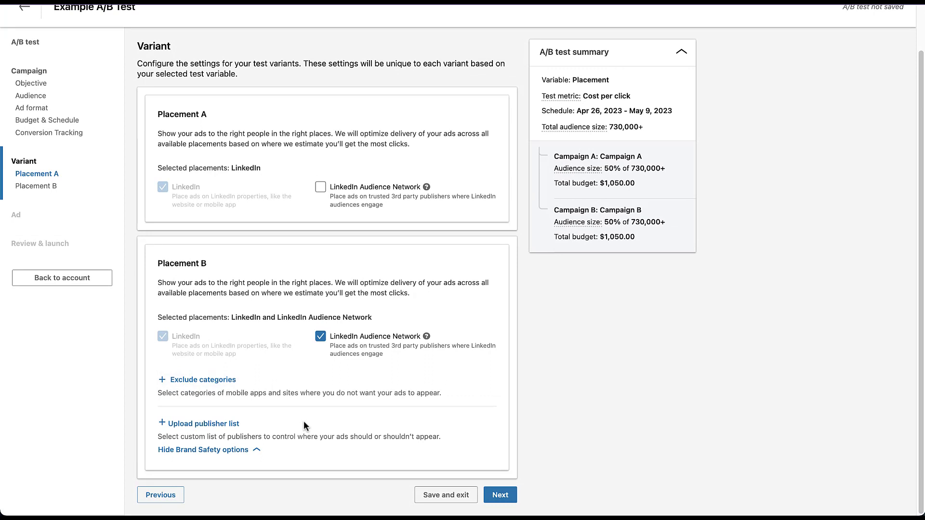
click(320, 187)
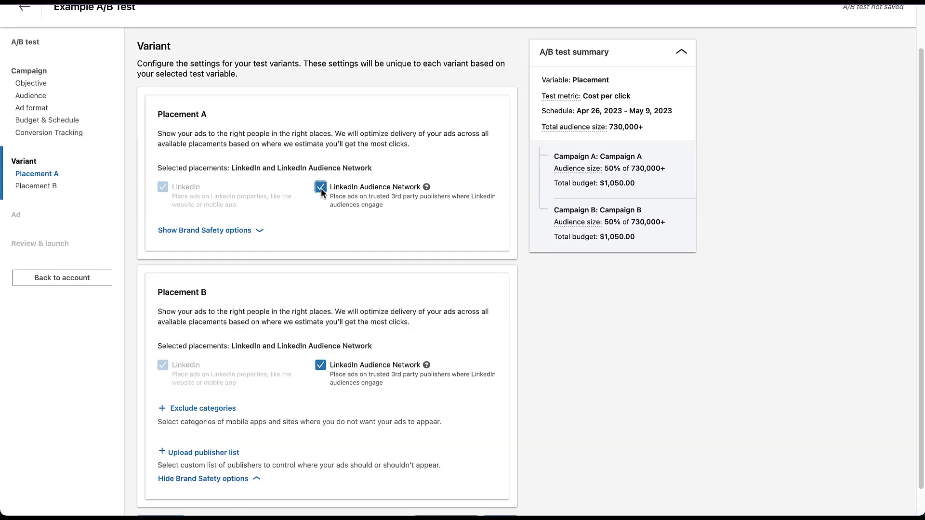
click(263, 232)
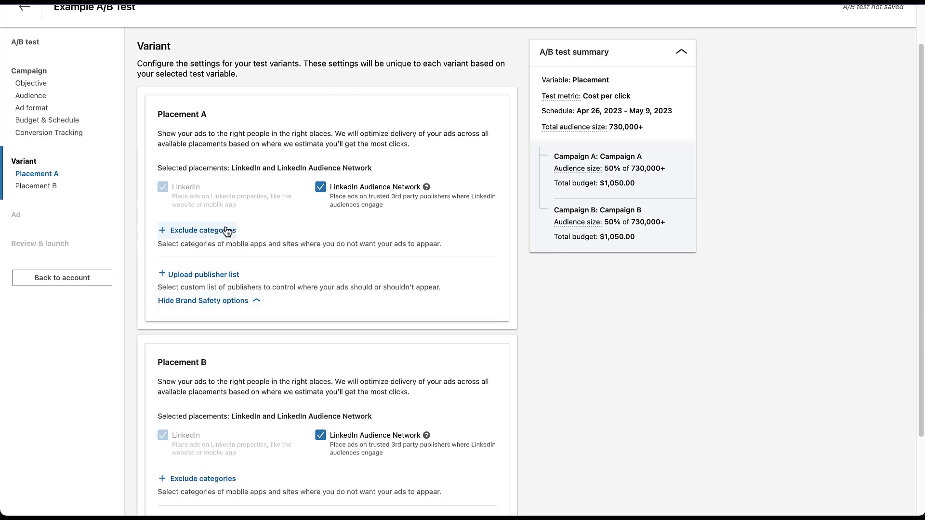
scroll(305, 230, down, 3)
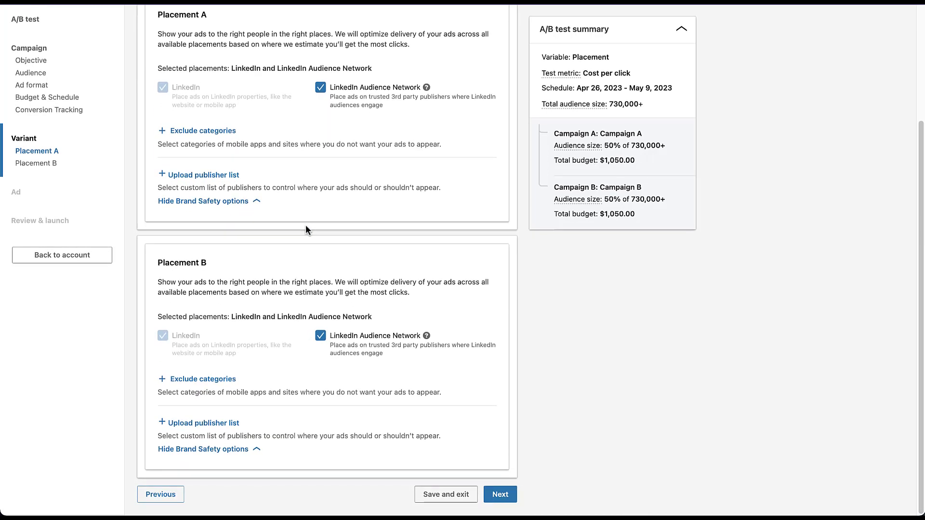